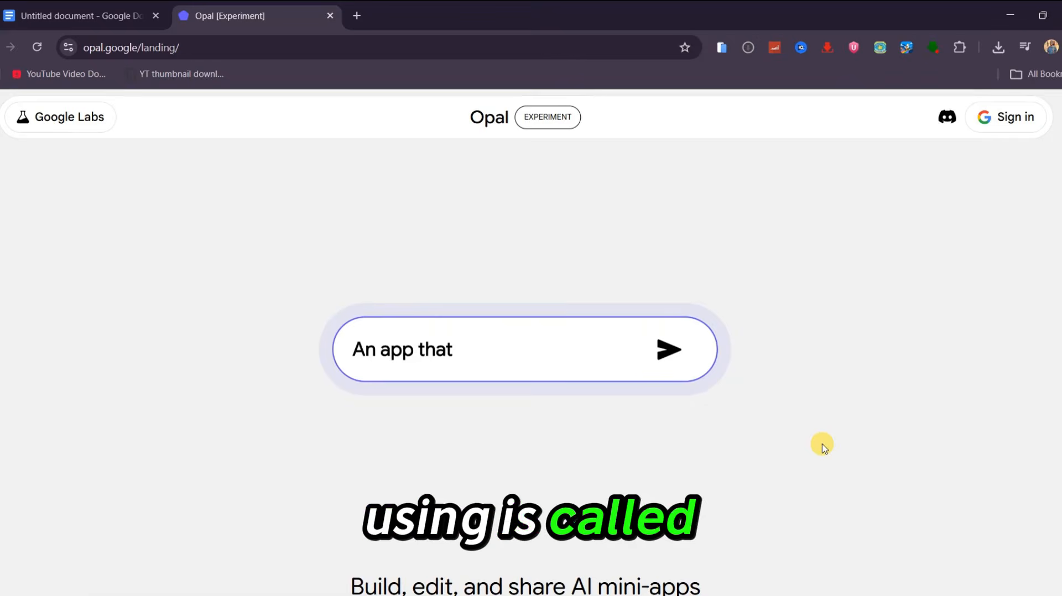
- Look through the Opal landing page, including its tagline, example mini-apps and introduction video
{"action": "scroll", "coordinate": [946, 254], "scroll_direction": "down", "scroll_amount": 4}
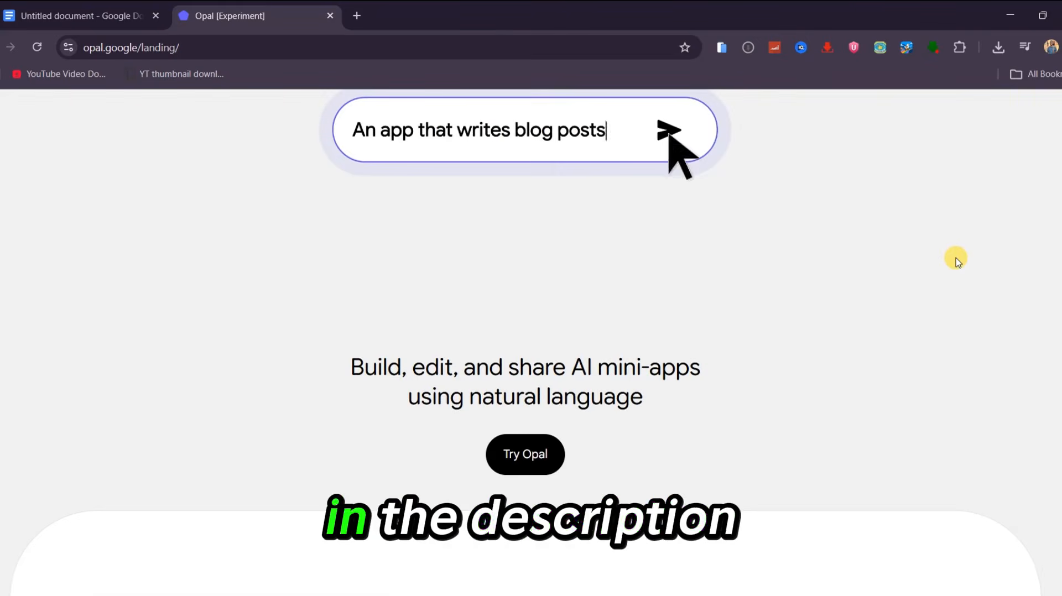
{"action": "left_click_drag", "start_coordinate": [345, 365], "coordinate": [450, 373]}
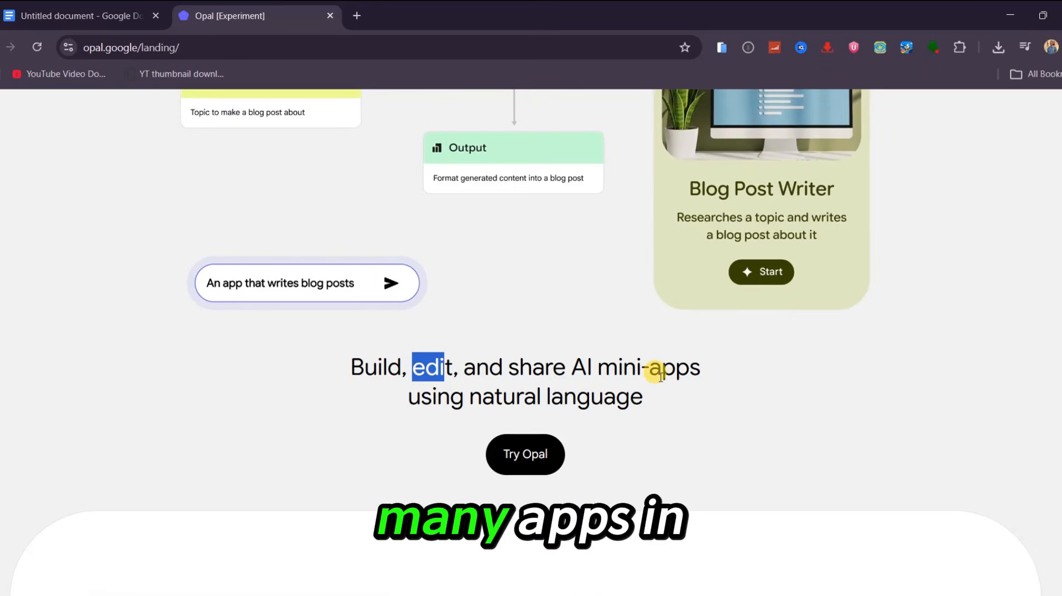
{"action": "scroll", "coordinate": [839, 403], "scroll_direction": "down", "scroll_amount": 9}
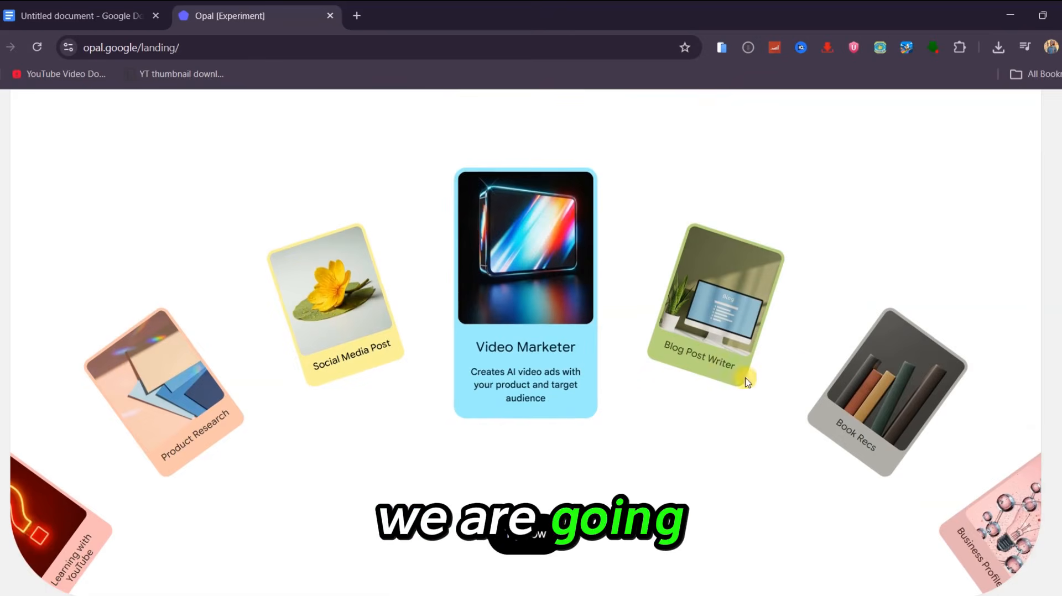
{"action": "scroll", "coordinate": [746, 381], "scroll_direction": "down", "scroll_amount": 2}
{"action": "scroll", "coordinate": [712, 390], "scroll_direction": "down", "scroll_amount": 10}
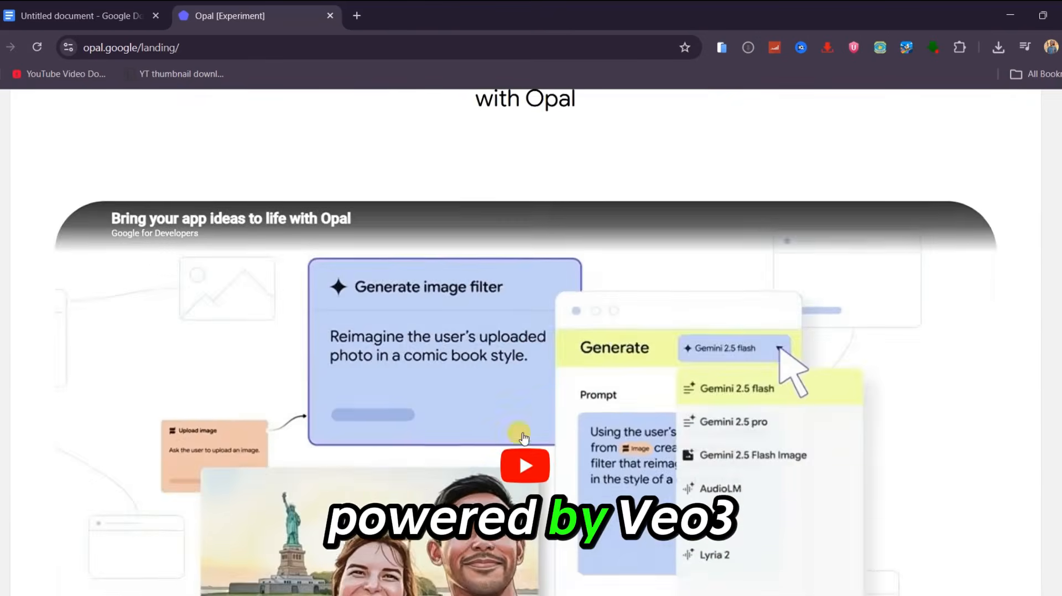
{"action": "scroll", "coordinate": [257, 435], "scroll_direction": "down", "scroll_amount": 8}
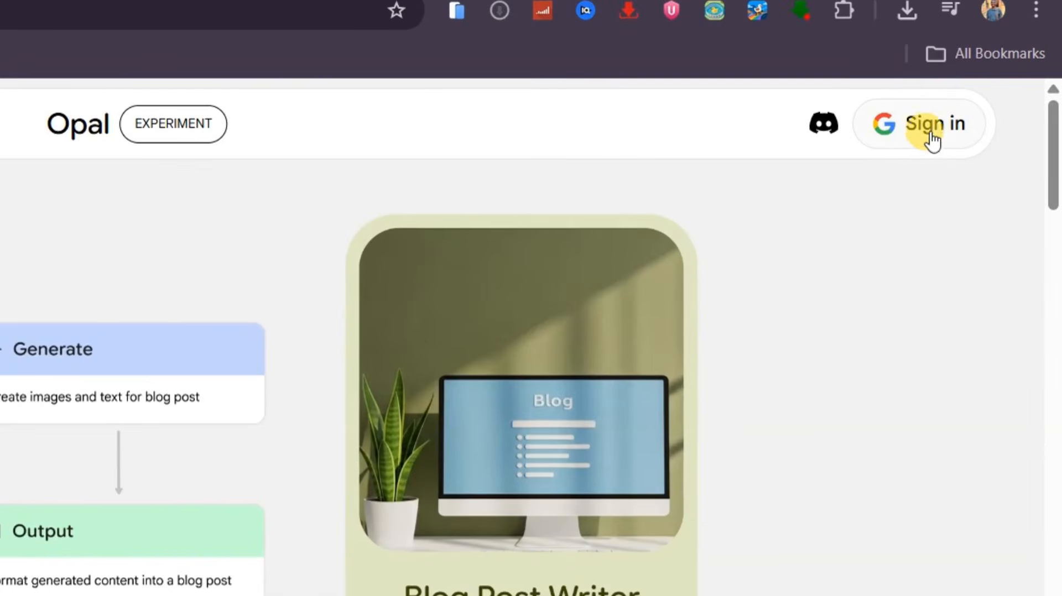
- Sign in to Opal with Google and confirm the welcome dialog with both the email updates and research study options selected
{"action": "left_click", "coordinate": [933, 137]}
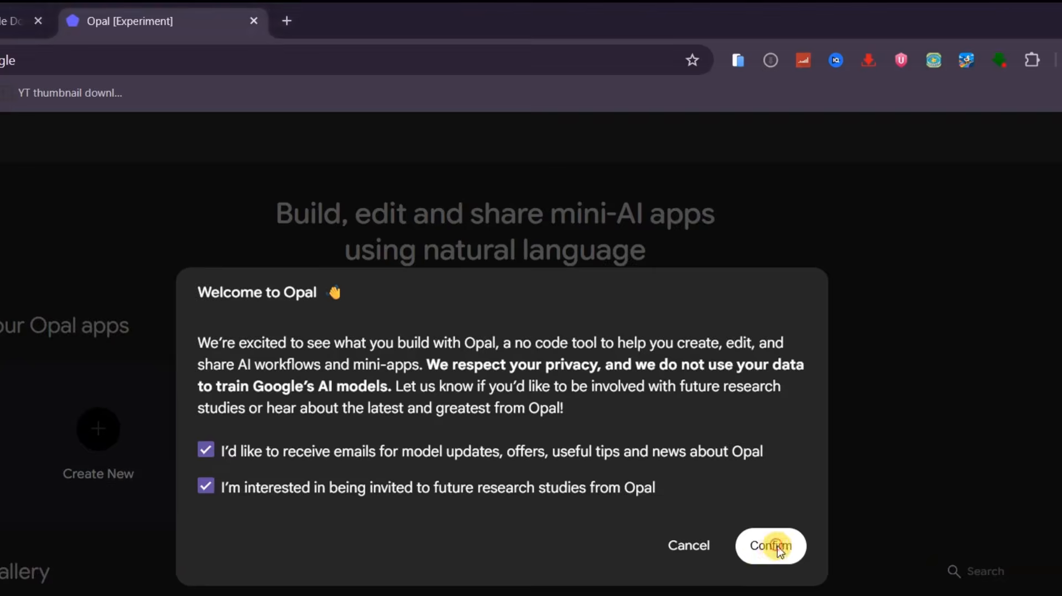
{"action": "left_click", "coordinate": [772, 547]}
- Look over the gallery of ready-made Opal apps and create a new blank app
{"action": "scroll", "coordinate": [749, 334], "scroll_direction": "down", "scroll_amount": 10}
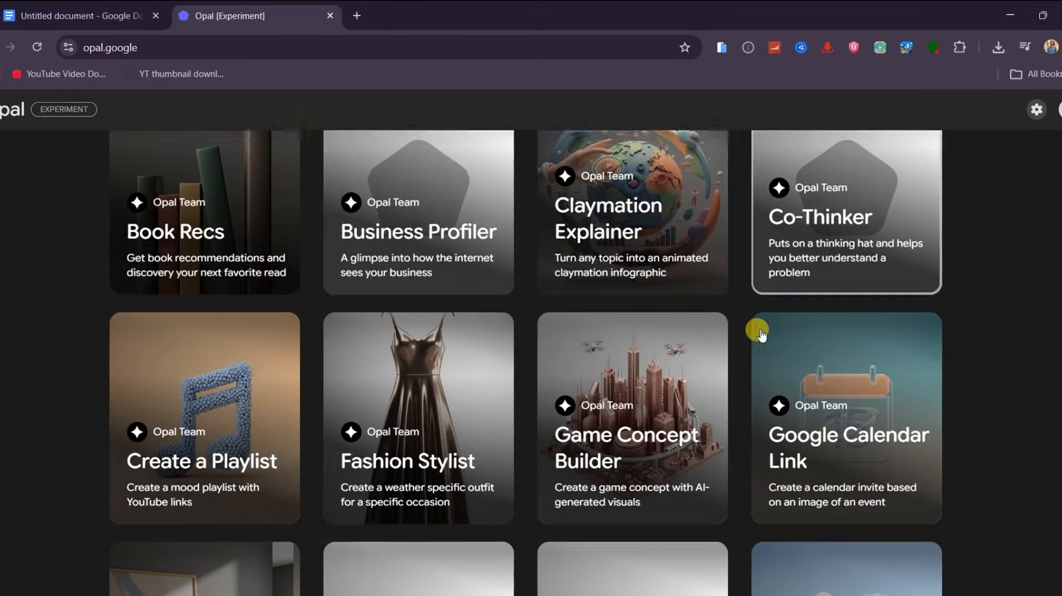
{"action": "scroll", "coordinate": [762, 286], "scroll_direction": "down", "scroll_amount": 10}
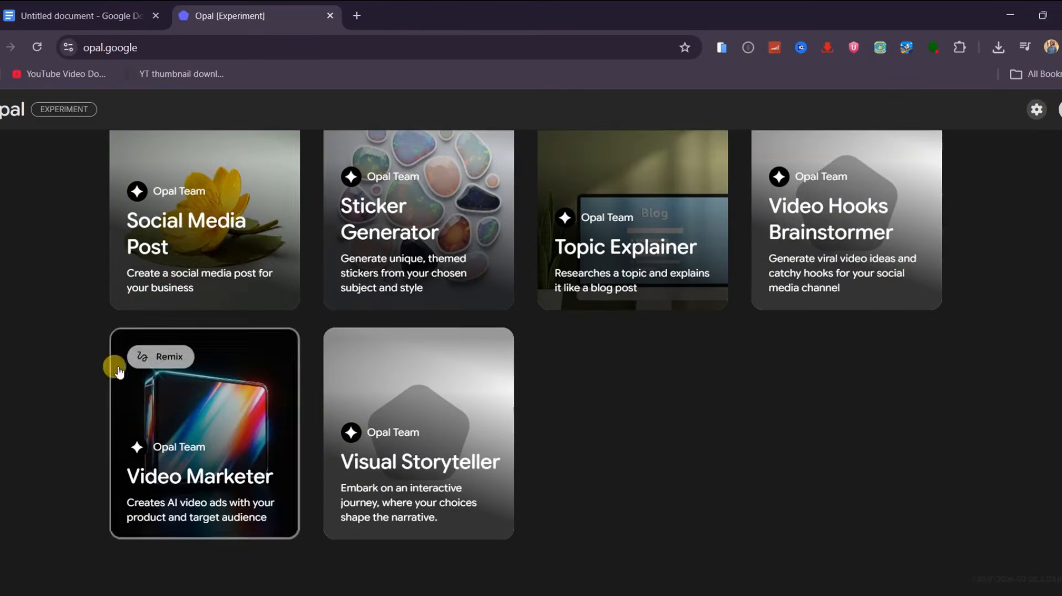
{"action": "scroll", "coordinate": [824, 365], "scroll_direction": "up", "scroll_amount": 5}
{"action": "scroll", "coordinate": [960, 295], "scroll_direction": "up", "scroll_amount": 10}
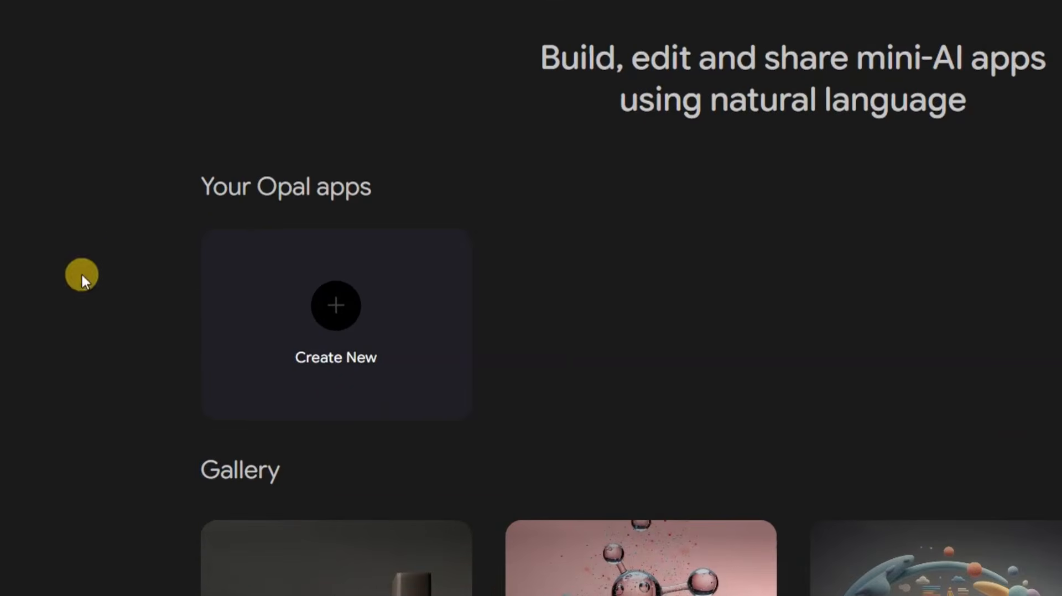
{"action": "left_click", "coordinate": [348, 321]}
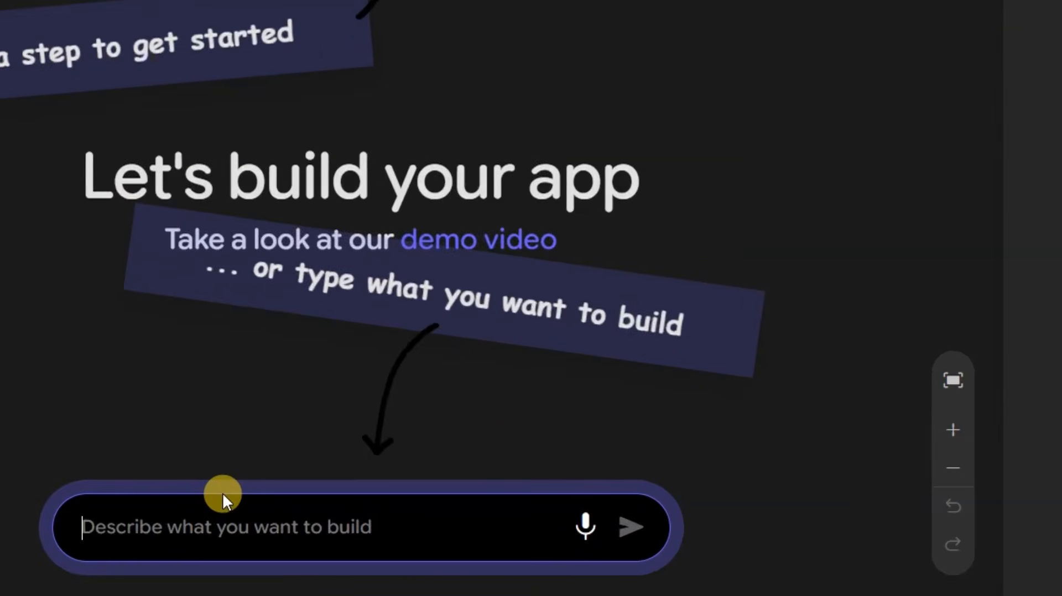
- Paste the full "Build an AI video generator app using Google Veo 3." prompt as the app description, check it and submit it
{"action": "key", "text": "ctrl+v"}
{"action": "scroll", "coordinate": [224, 494], "scroll_direction": "up", "scroll_amount": 10}
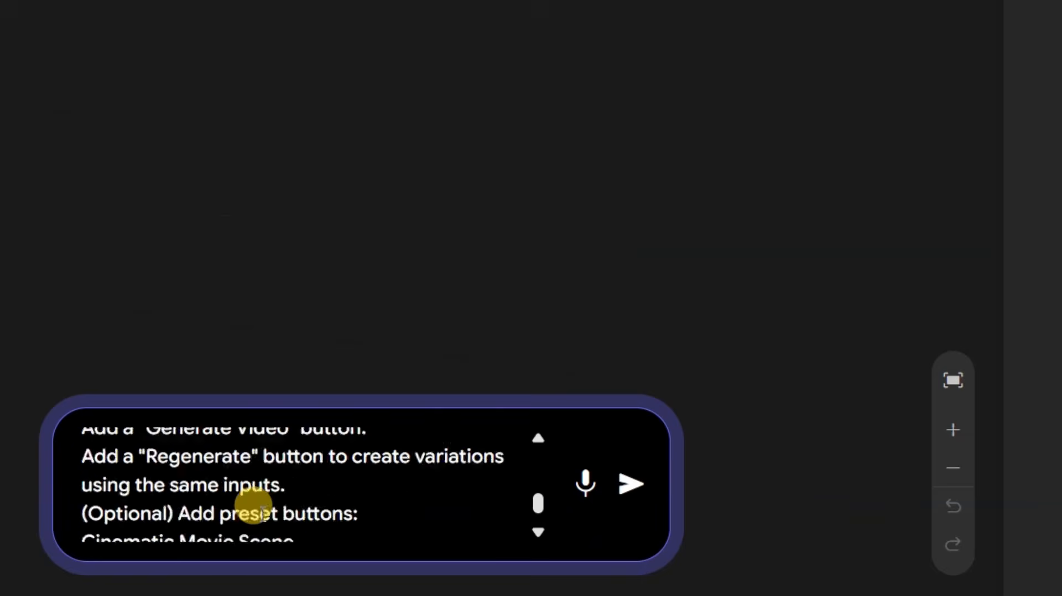
{"action": "scroll", "coordinate": [226, 503], "scroll_direction": "up", "scroll_amount": 15}
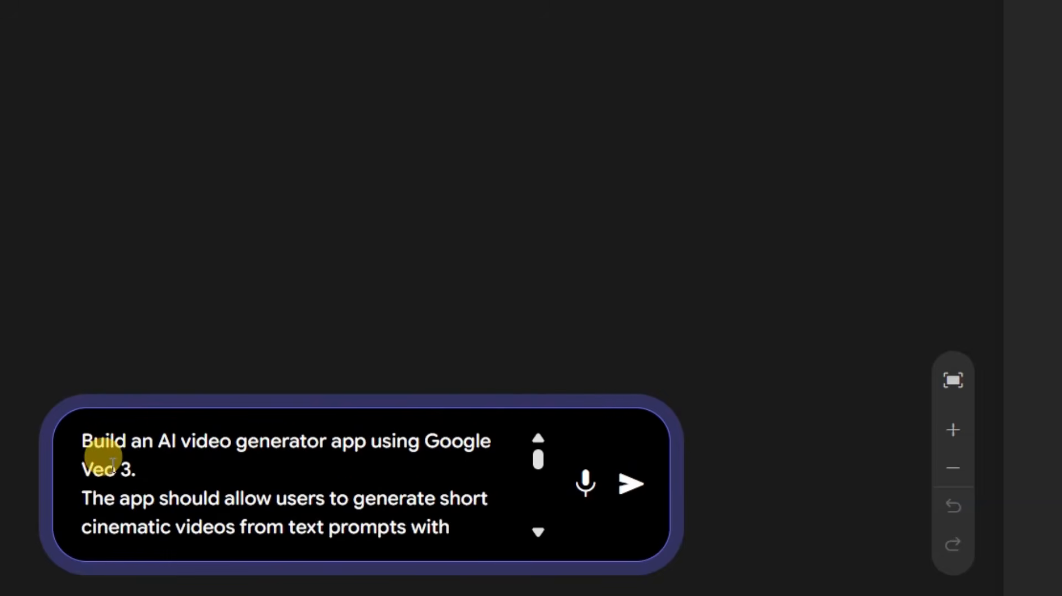
{"action": "scroll", "coordinate": [113, 464], "scroll_direction": "down", "scroll_amount": 20}
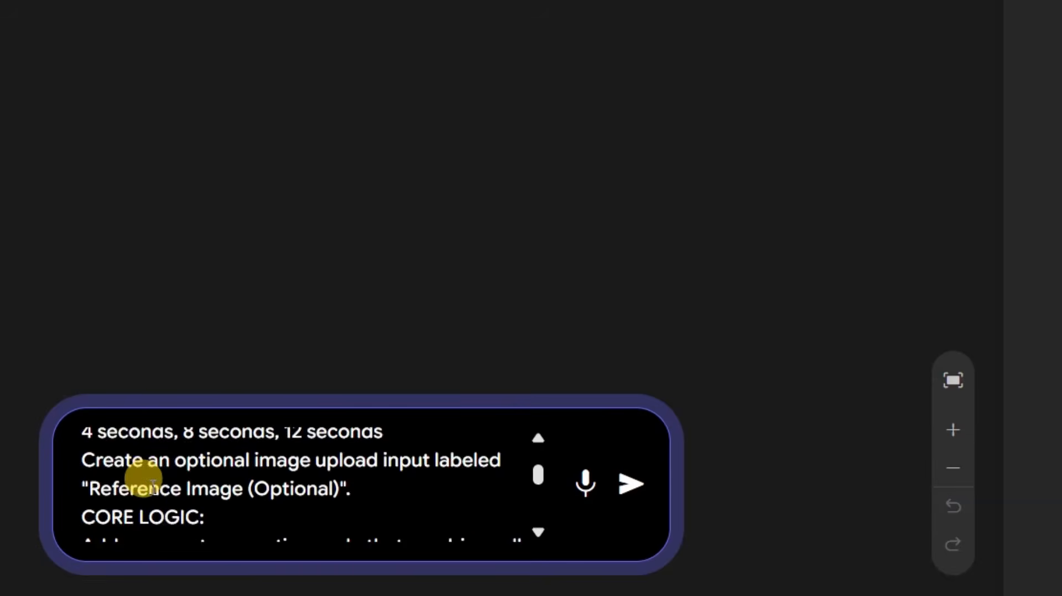
{"action": "scroll", "coordinate": [154, 487], "scroll_direction": "down", "scroll_amount": 12}
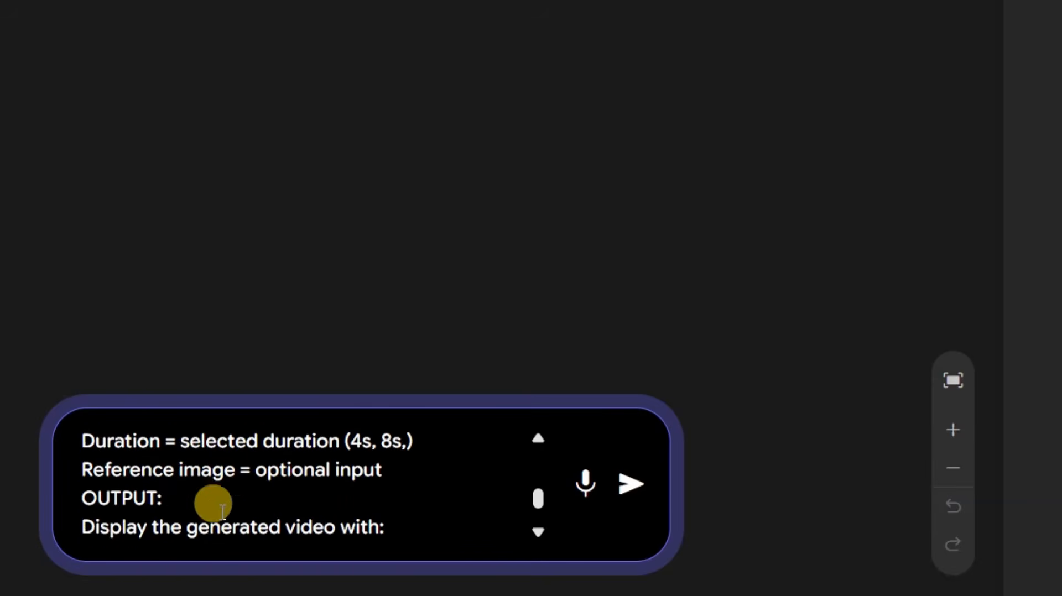
{"action": "left_click", "coordinate": [629, 489]}
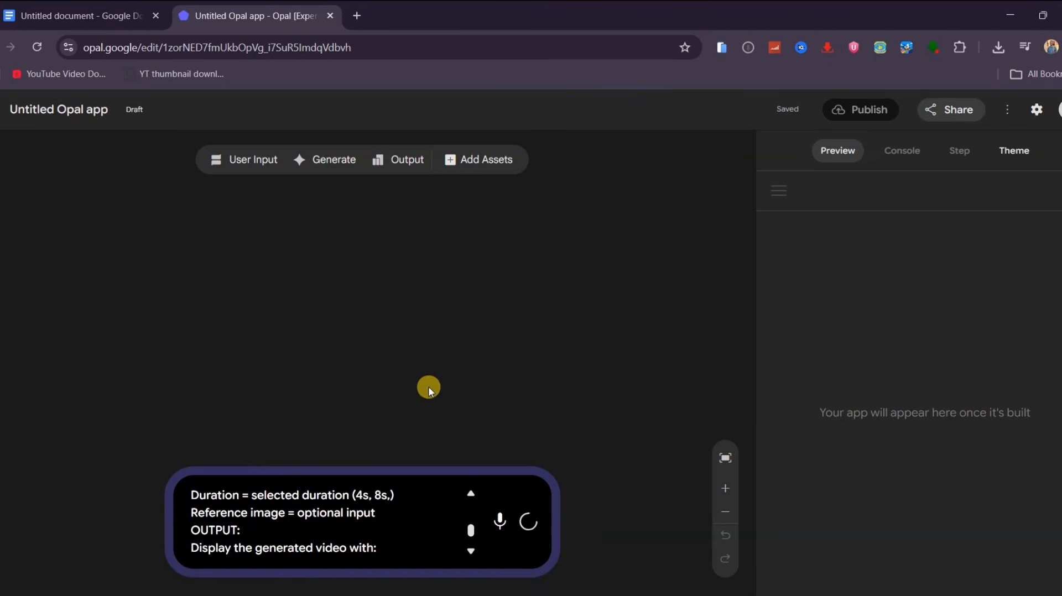
- Switch to the Google Docs document and review the app prompt from its structure through core logic, video generation, output and user experience improvements
{"action": "left_click", "coordinate": [91, 21]}
{"action": "left_click", "coordinate": [623, 213]}
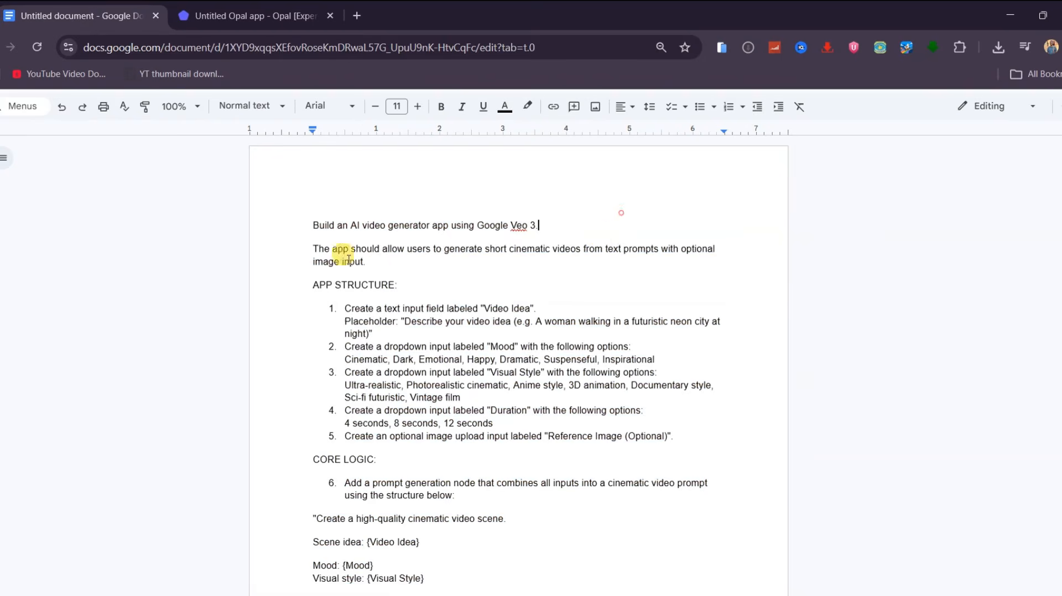
{"action": "scroll", "coordinate": [655, 249], "scroll_direction": "down", "scroll_amount": 7}
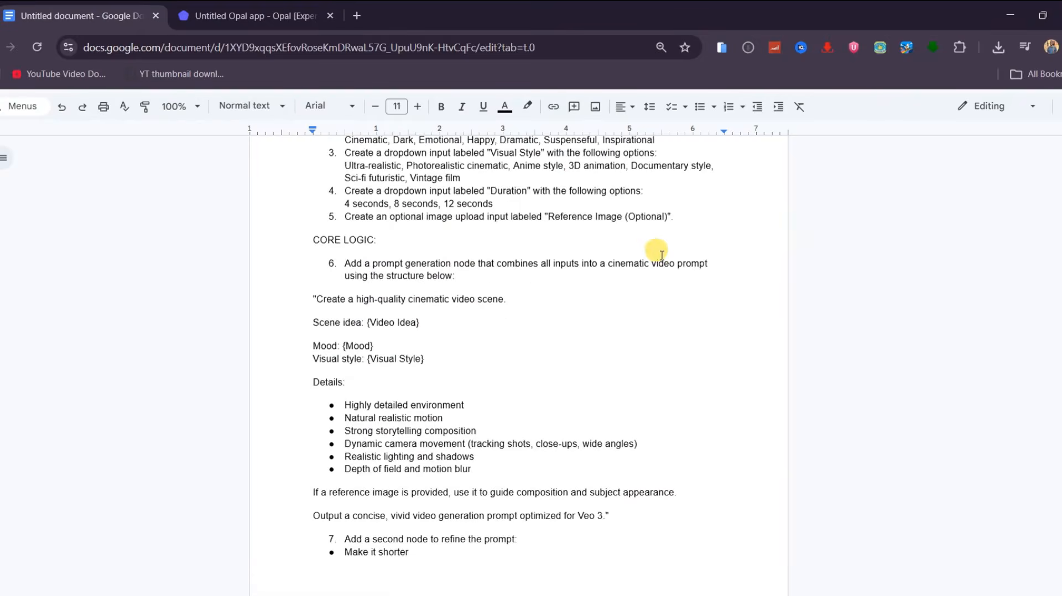
{"action": "scroll", "coordinate": [455, 329], "scroll_direction": "down", "scroll_amount": 3}
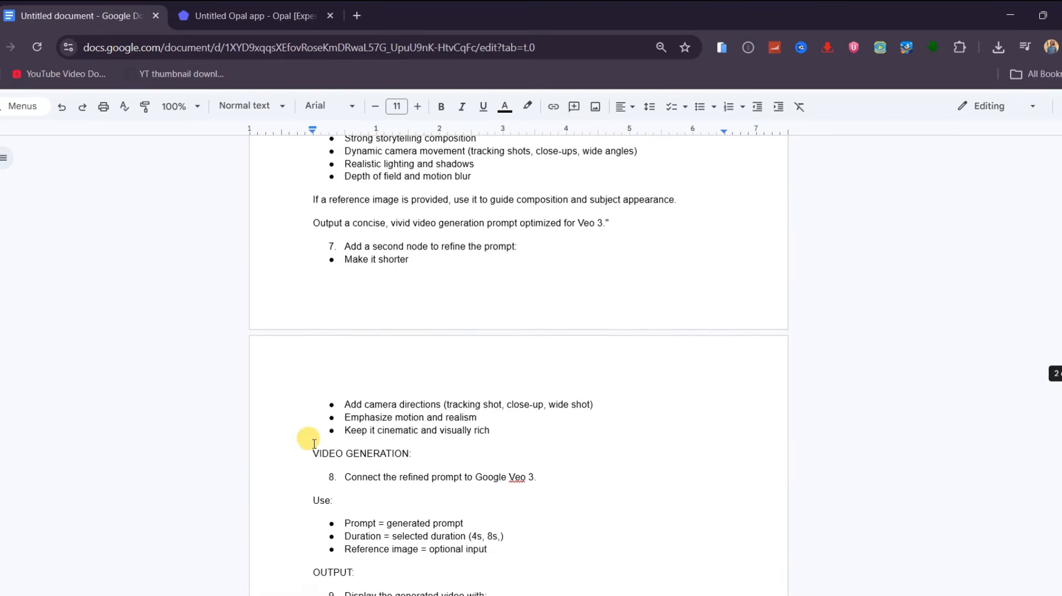
{"action": "scroll", "coordinate": [314, 443], "scroll_direction": "down", "scroll_amount": 5}
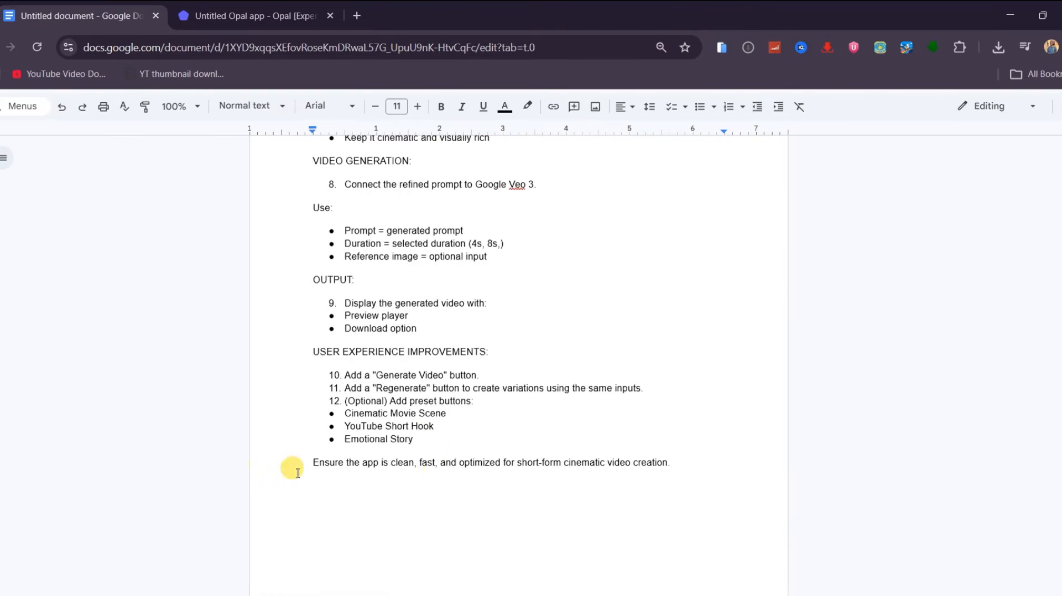
{"action": "scroll", "coordinate": [647, 463], "scroll_direction": "up", "scroll_amount": 10}
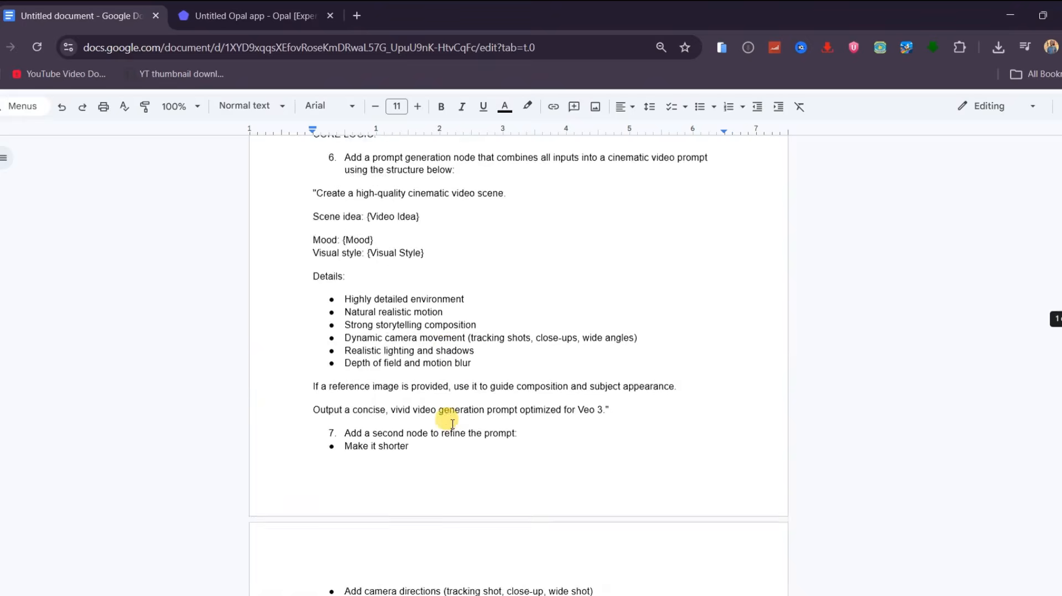
{"action": "scroll", "coordinate": [451, 424], "scroll_direction": "up", "scroll_amount": 4}
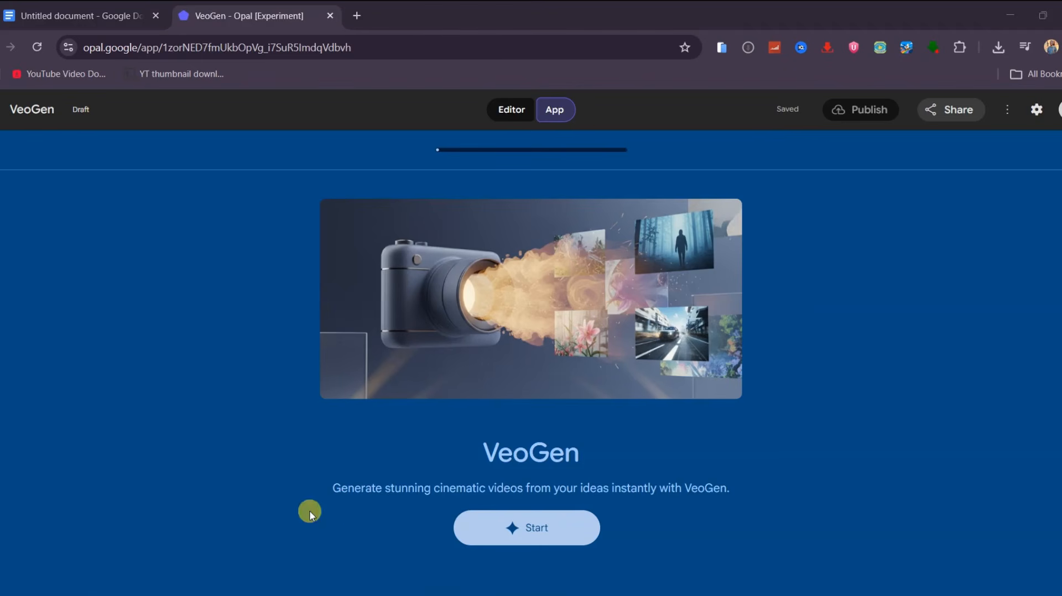
- Run VeoGen in the Opal editor's preview and submit the video idea "A young child riding a massive dragon flying over snowy mountains at sunrise"
{"action": "left_click", "coordinate": [514, 109]}
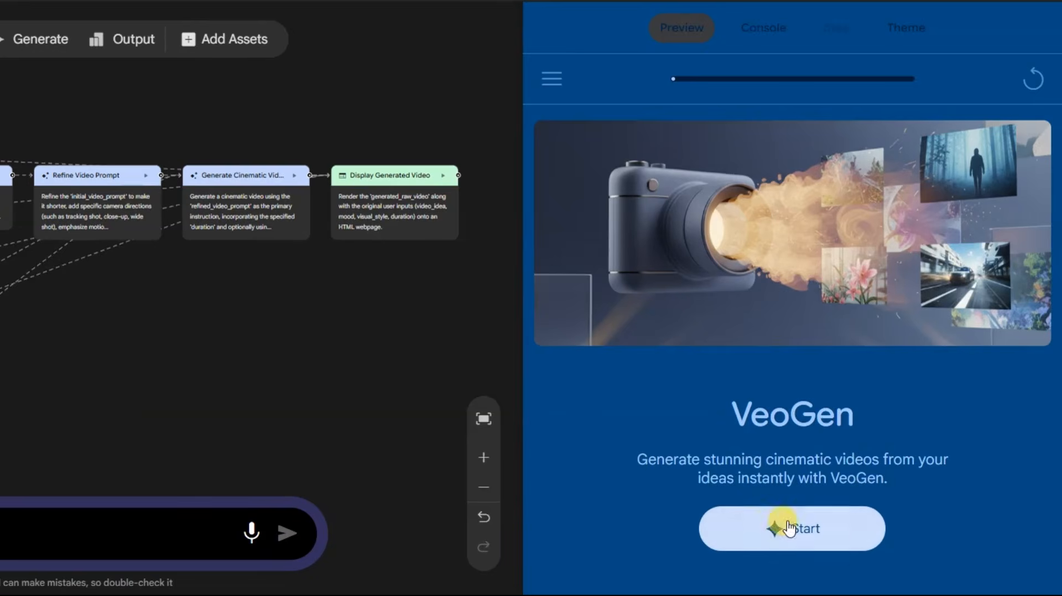
{"action": "left_click", "coordinate": [789, 528]}
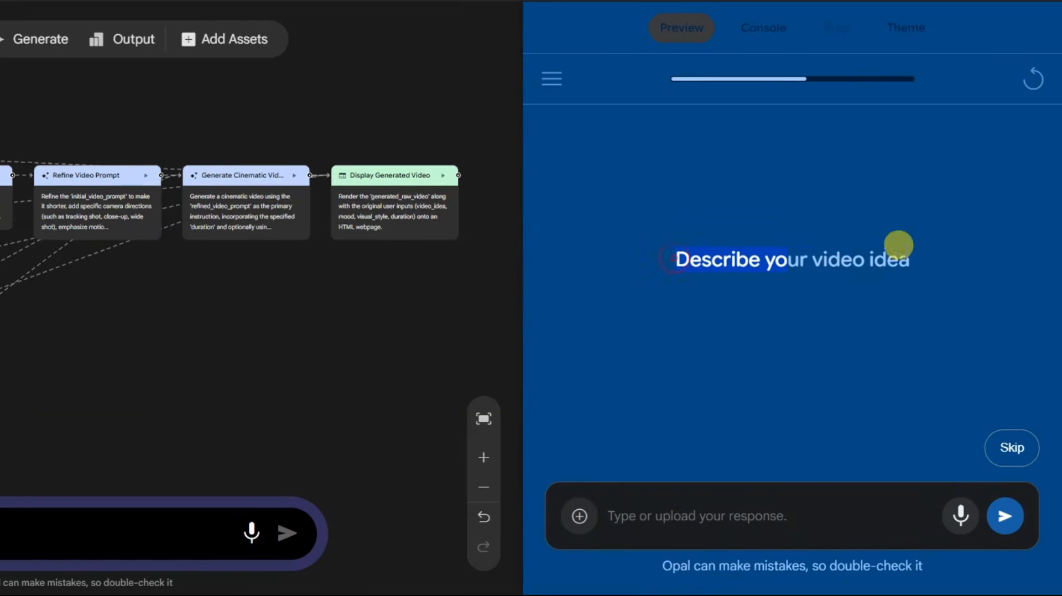
{"action": "type", "text": "A young child riding a massive dragon flying over snowy mountains at sunrise"}
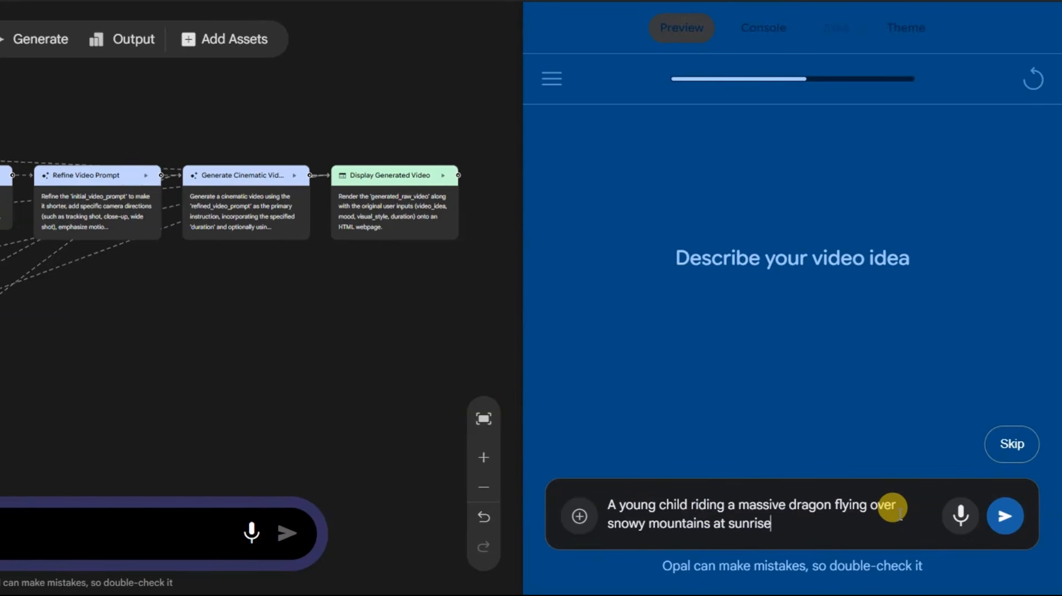
{"action": "left_click", "coordinate": [1004, 516]}
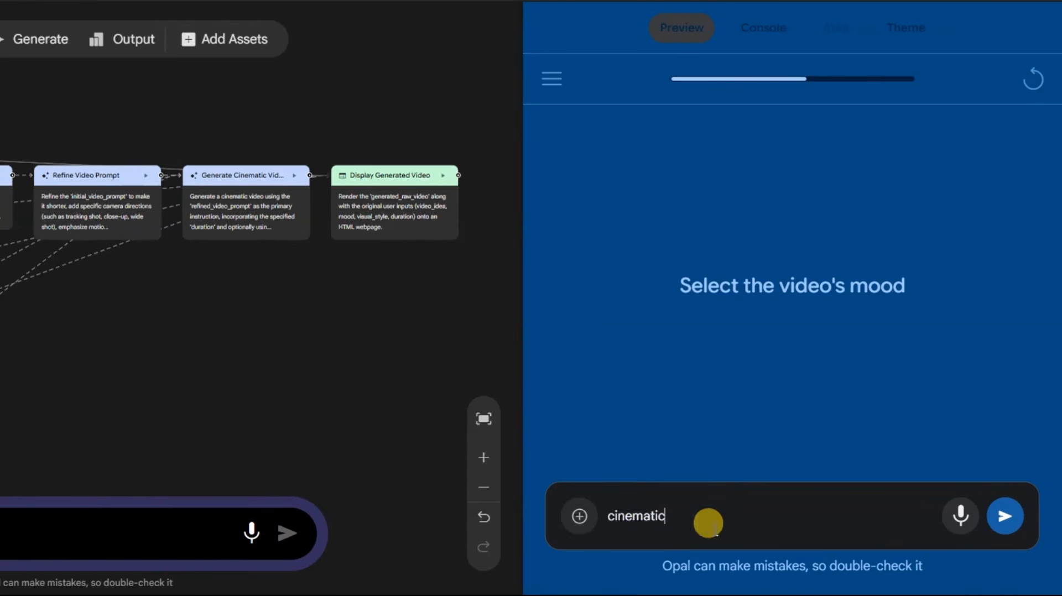
- Generate the dragon video with the mood cinematic, visual style Photorealistic cinematic and duration 8 seconds, and pause its playback
{"action": "left_click", "coordinate": [1018, 526]}
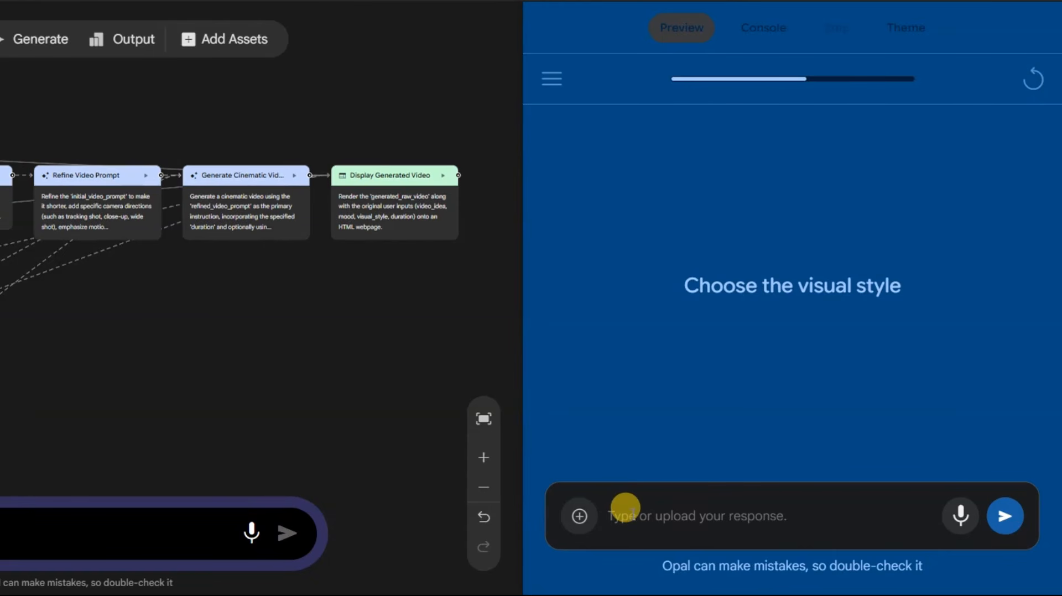
{"action": "type", "text": "Photorealistic cinematic"}
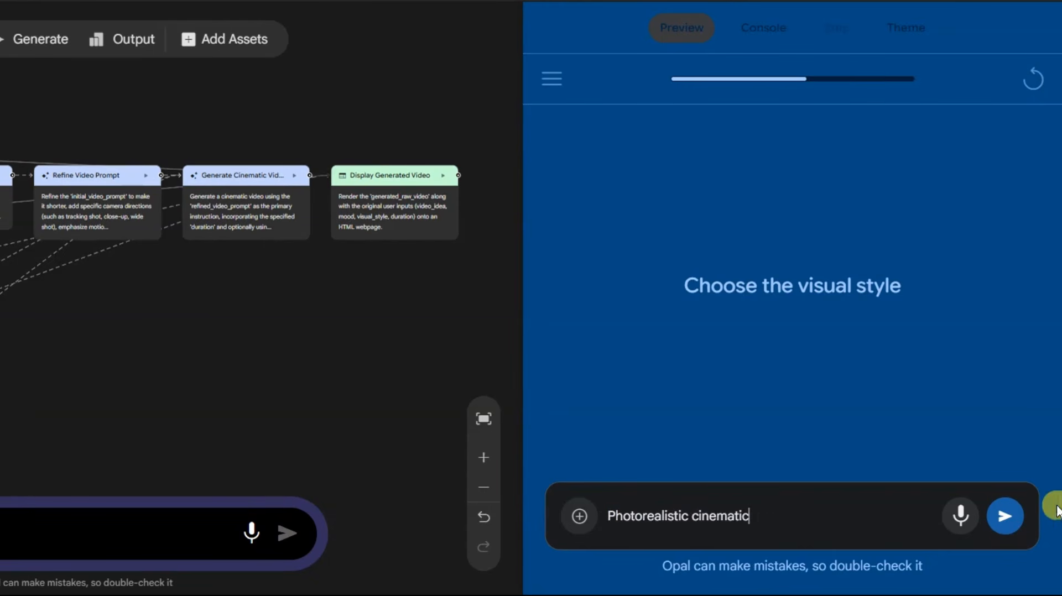
{"action": "left_click", "coordinate": [1005, 516]}
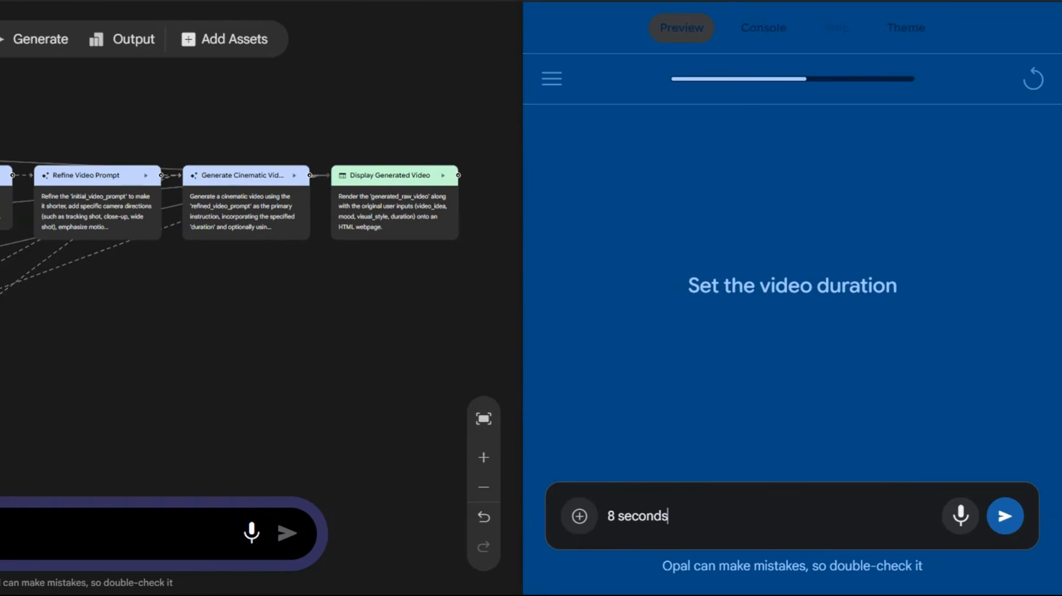
{"action": "left_click", "coordinate": [1002, 515]}
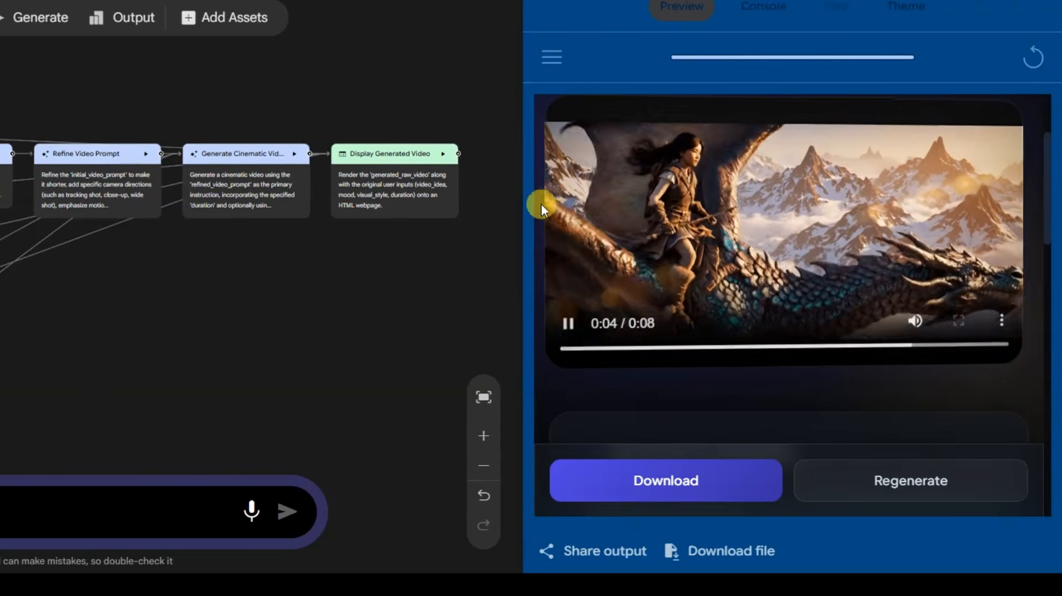
{"action": "left_click", "coordinate": [568, 324]}
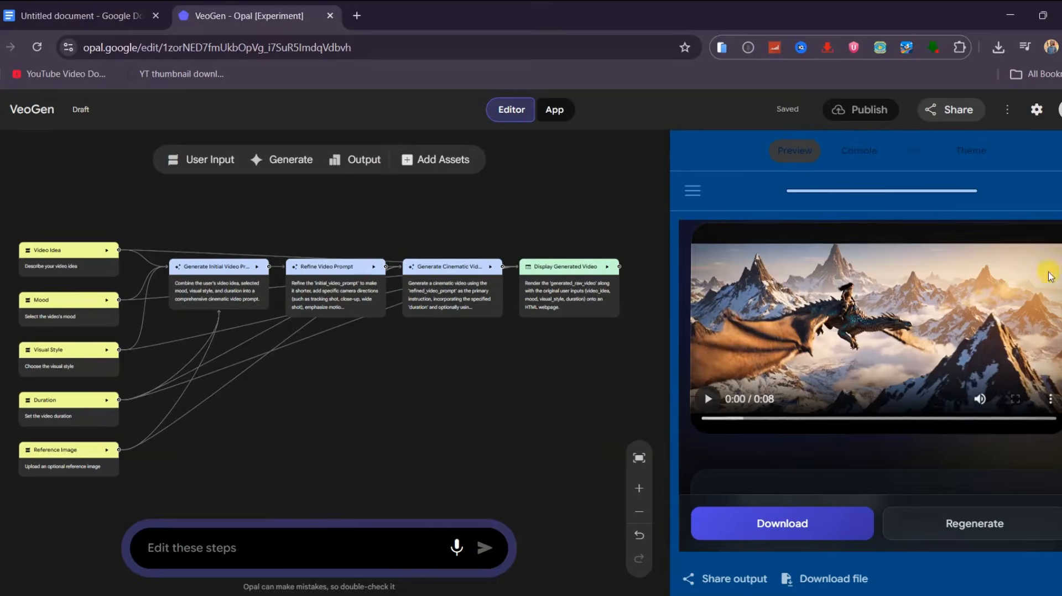
- Restart VeoGen and submit the video idea "A red sports car racing at high speed through a futuristic neon-lit road at night"
{"action": "left_click", "coordinate": [1038, 191]}
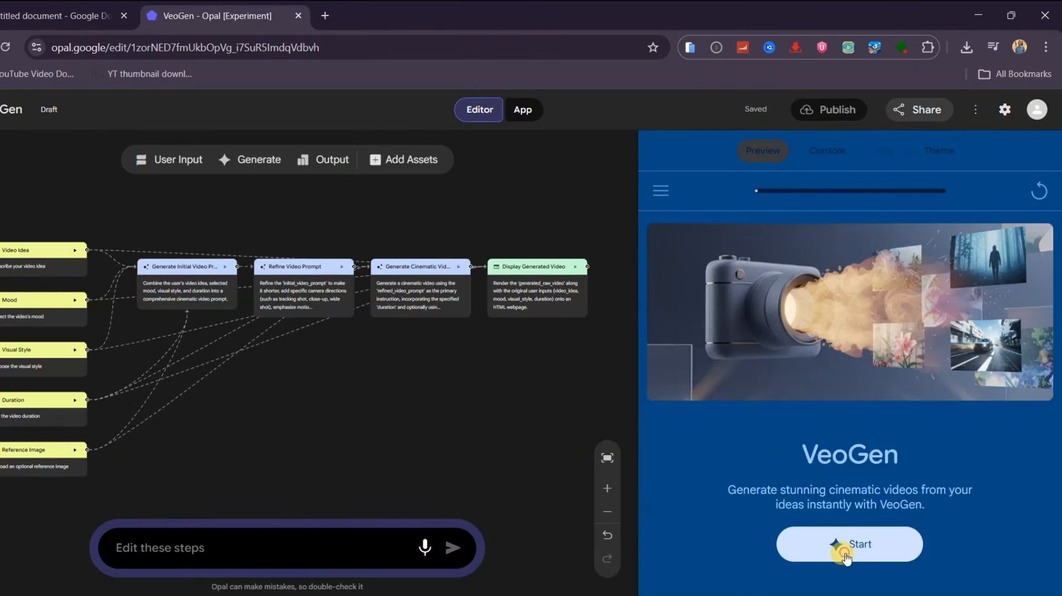
{"action": "left_click", "coordinate": [834, 544]}
{"action": "type", "text": "A red sports car racing at high speed through a futuristic neon-lit road at night"}
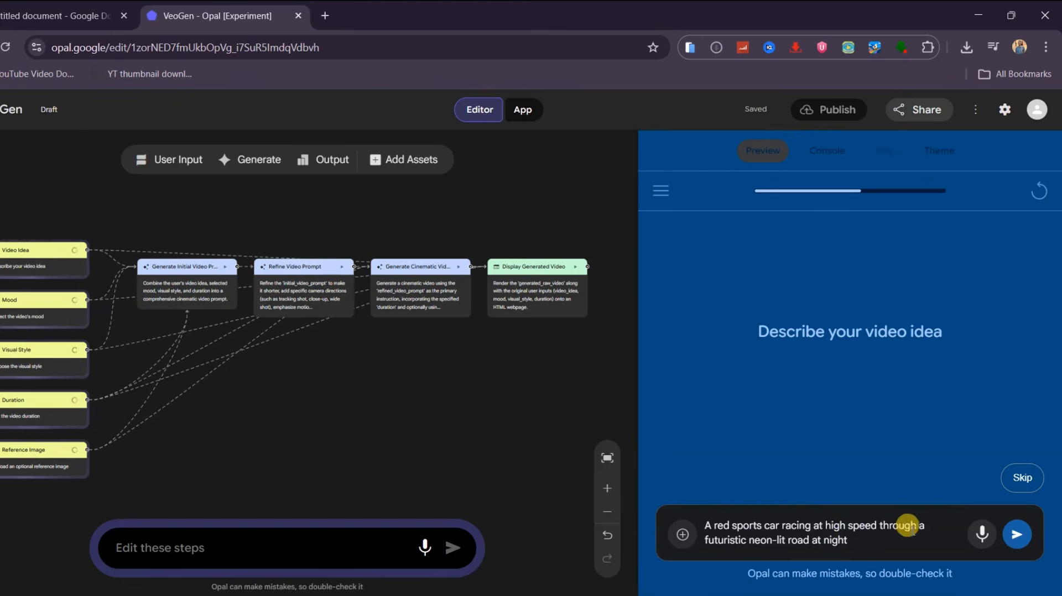
{"action": "left_click", "coordinate": [1020, 544]}
- Submit dramatic as the sports car video's mood and sci-fi futuristic as its visual style
{"action": "left_click", "coordinate": [741, 536]}
{"action": "type", "text": "dramatic"}
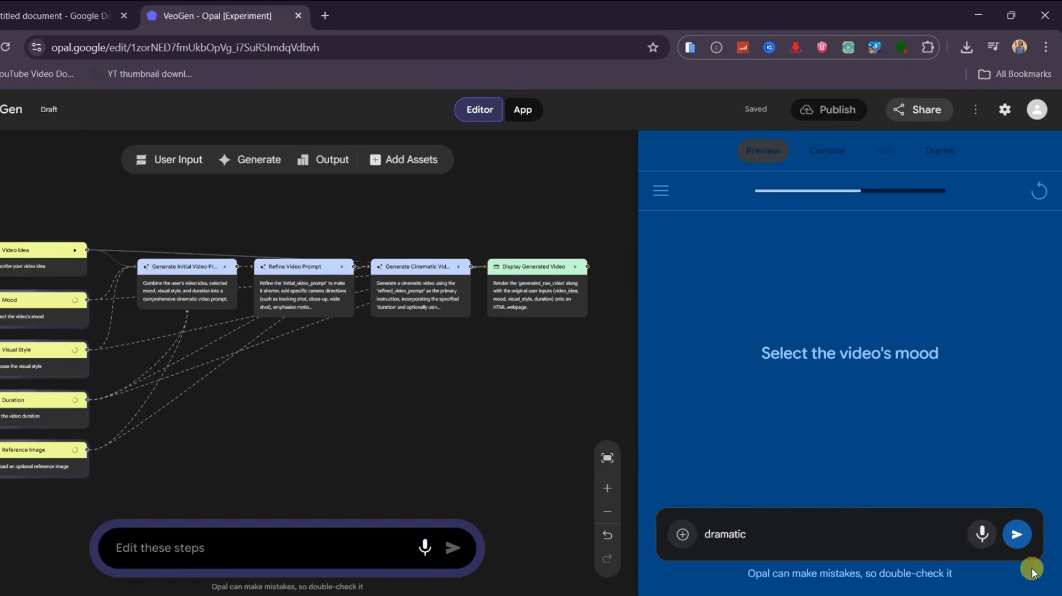
{"action": "left_click", "coordinate": [1018, 534]}
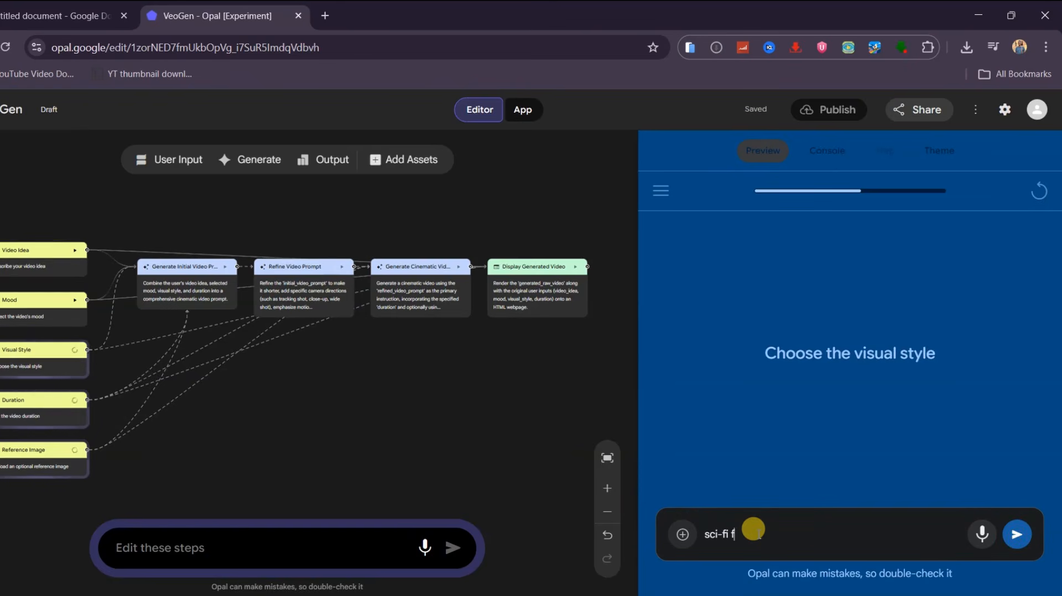
{"action": "left_click", "coordinate": [1017, 540]}
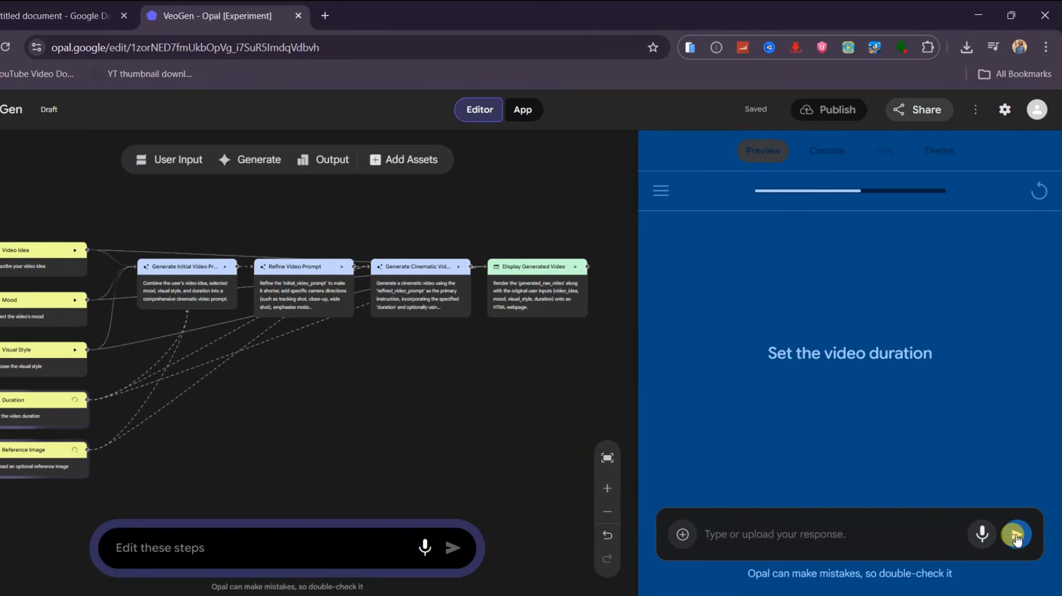
- Generate the sports car video with a duration of 8 seconds and no reference image, and download it
{"action": "left_click", "coordinate": [738, 527]}
{"action": "type", "text": "8"}
{"action": "left_click", "coordinate": [1023, 539]}
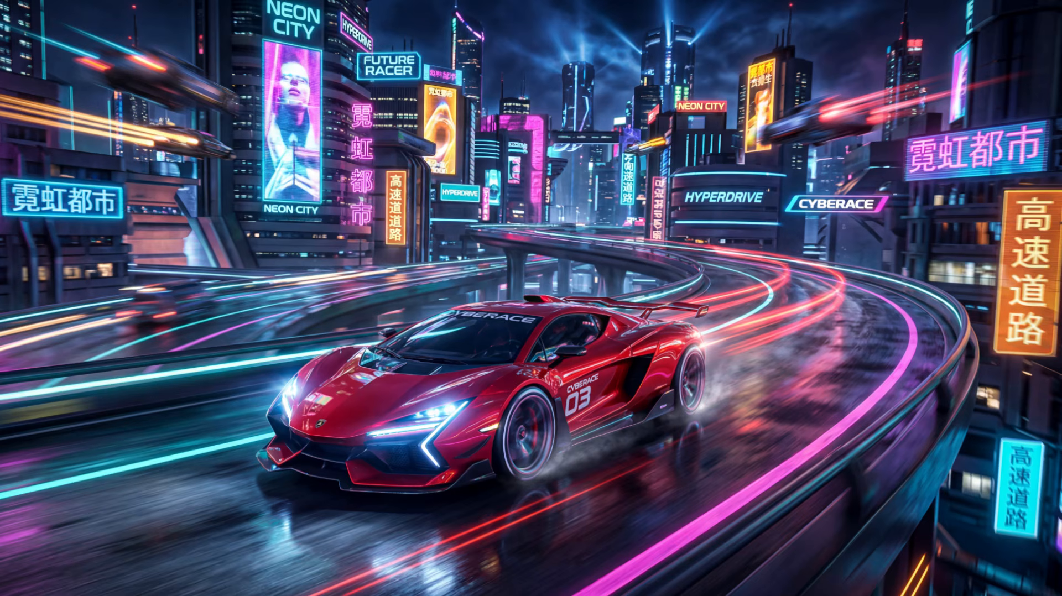
{"action": "left_click", "coordinate": [1016, 534]}
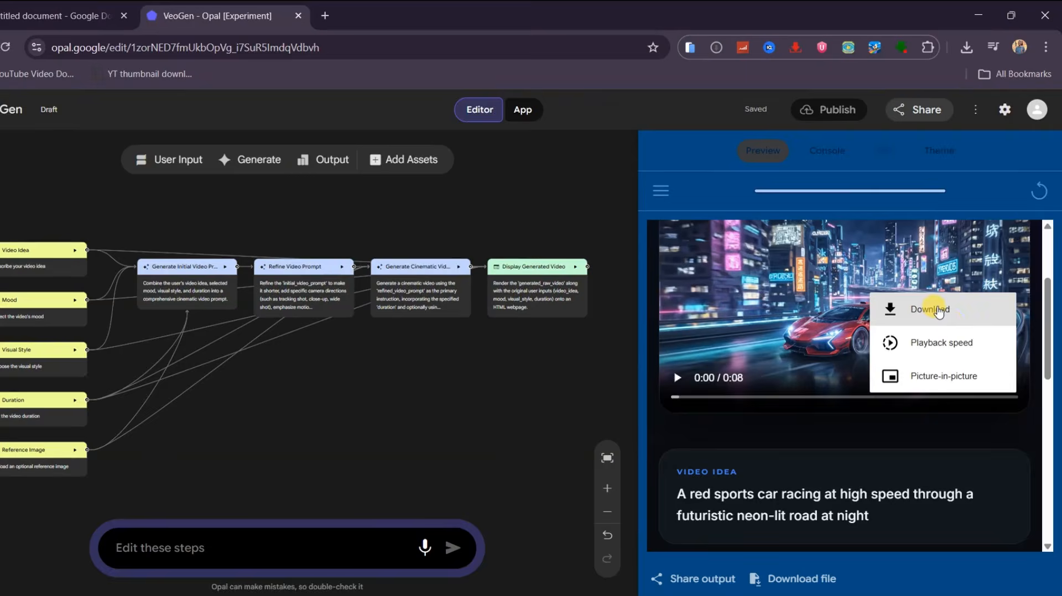
{"action": "left_click", "coordinate": [936, 308]}
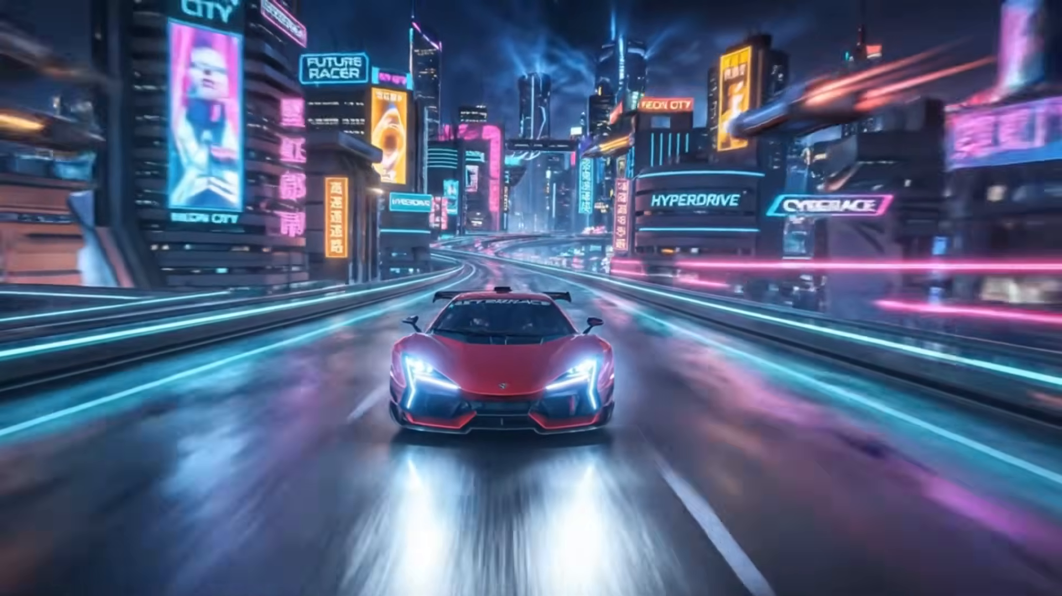
{"action": "key", "text": "Escape"}
- Restart VeoGen and submit the video idea "Two samurai warriors facing off and clashing swords in a dramatic duel"
{"action": "left_click", "coordinate": [1038, 191]}
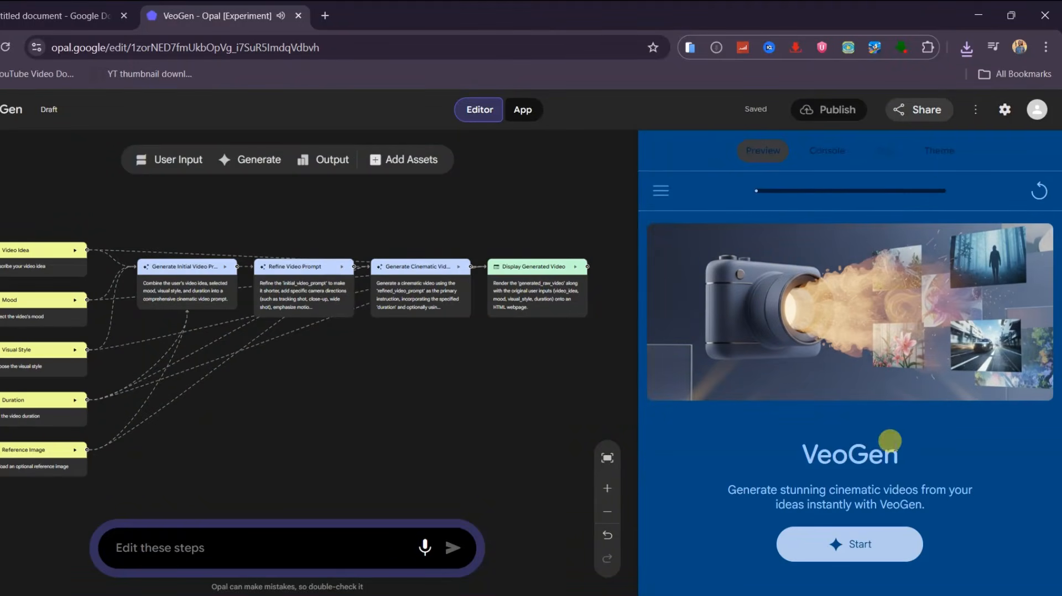
{"action": "left_click", "coordinate": [865, 543]}
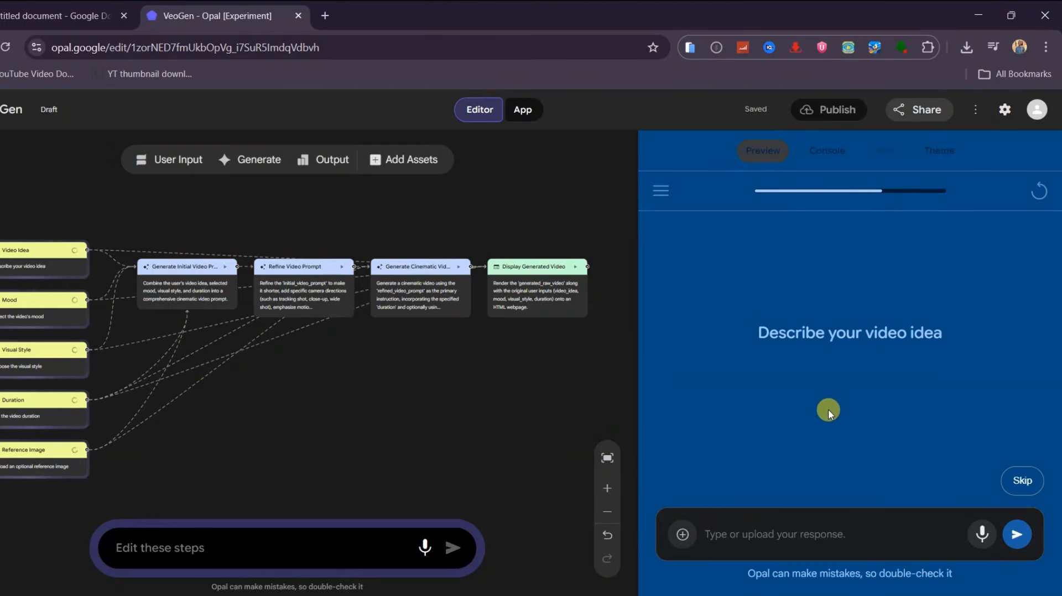
{"action": "type", "text": "Two samurai warriors facing off and clashing swords in a dramatic duel"}
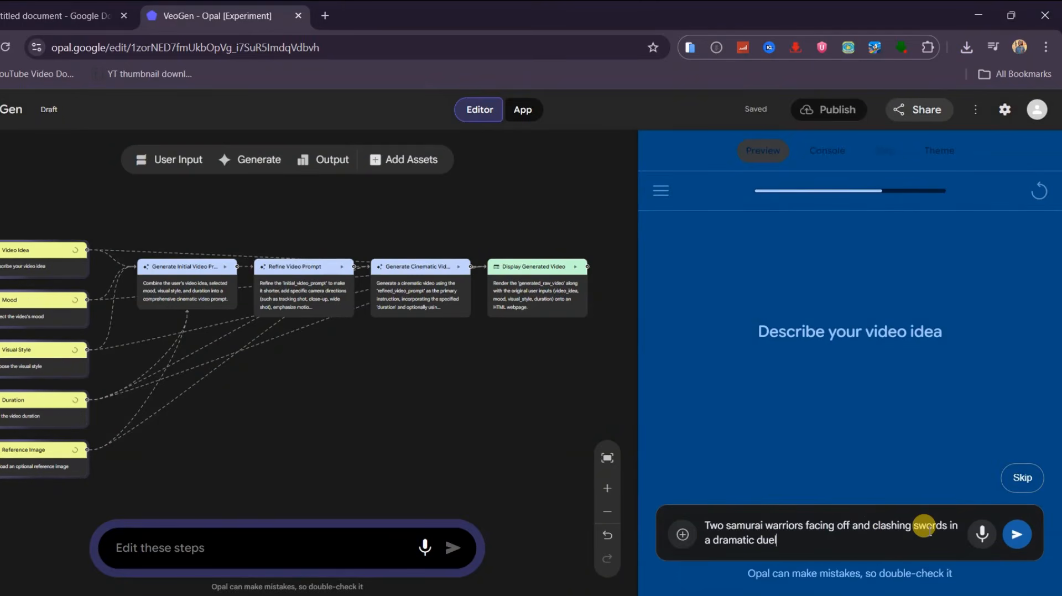
{"action": "left_click", "coordinate": [1016, 534]}
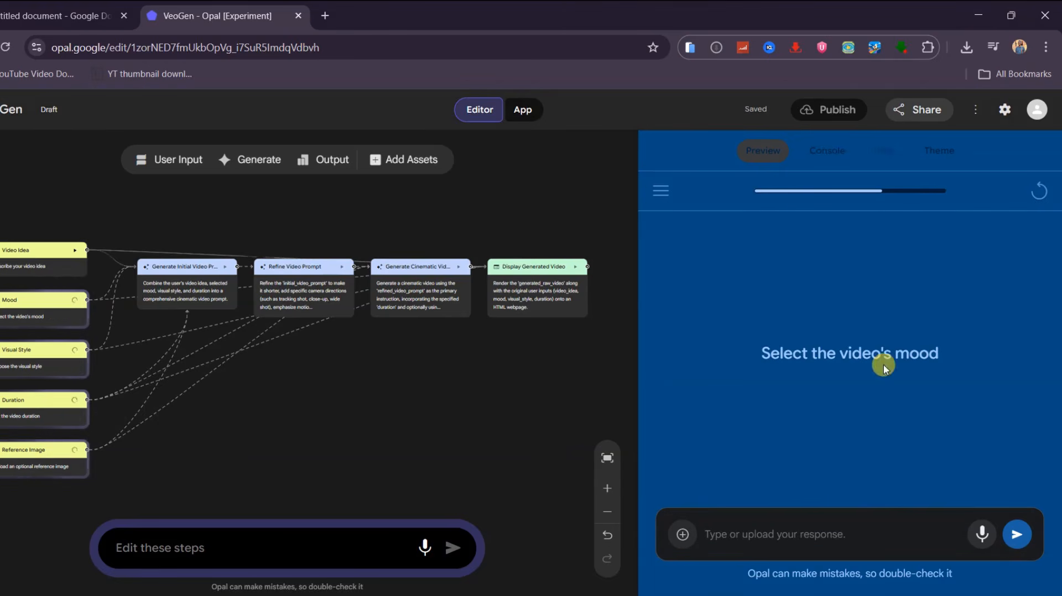
- Generate the samurai video with the mood suspenseful, the visual style anime style, a duration of 8 seconds and no reference image
{"action": "left_click", "coordinate": [744, 533]}
{"action": "type", "text": "suspenseful"}
{"action": "left_click", "coordinate": [1024, 536]}
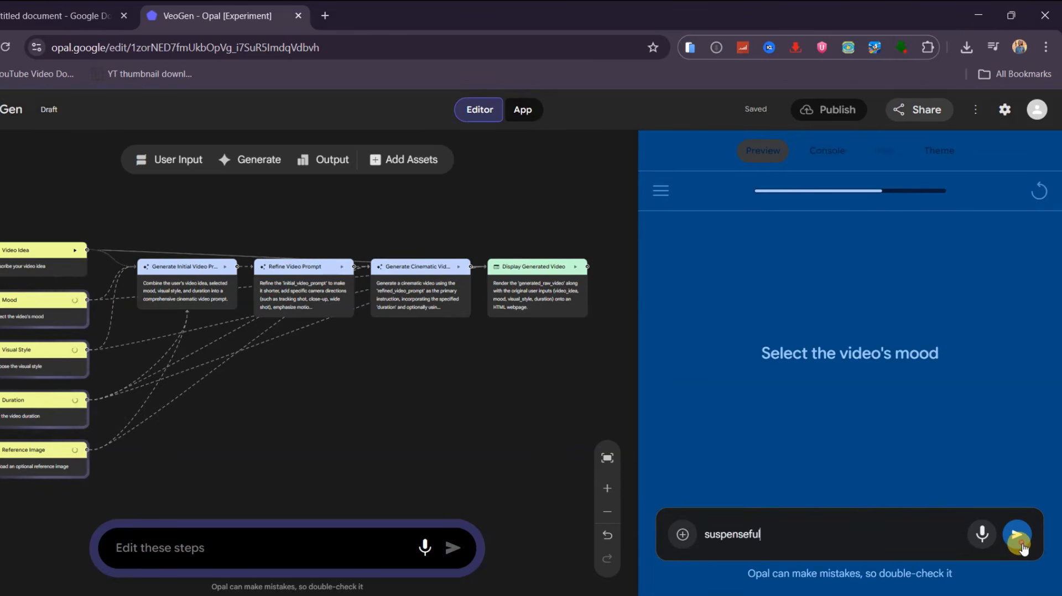
{"action": "left_click", "coordinate": [730, 528]}
{"action": "type", "text": "anime style"}
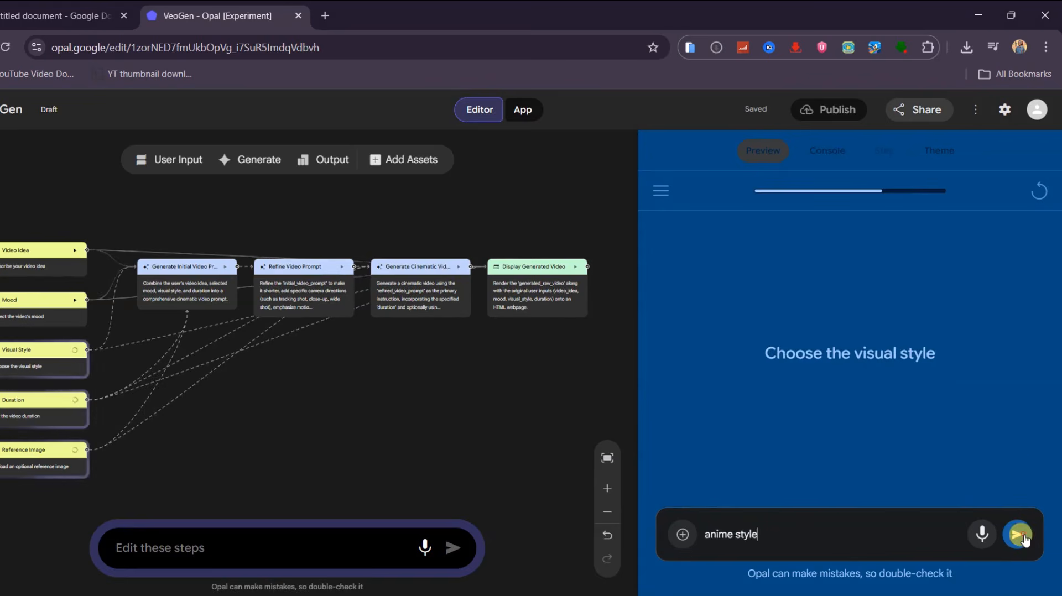
{"action": "left_click", "coordinate": [1023, 535]}
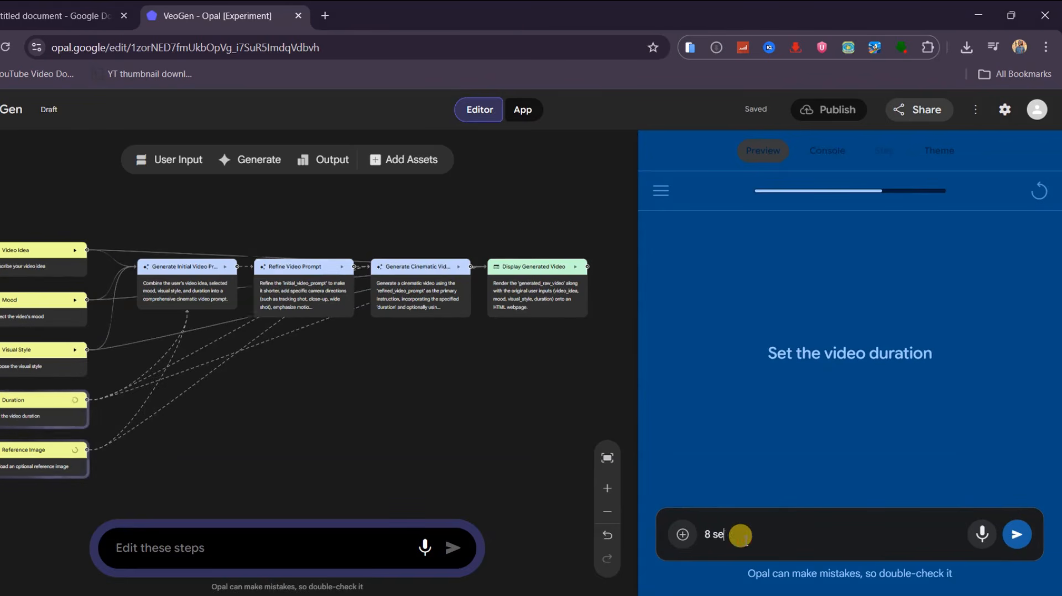
{"action": "left_click", "coordinate": [1021, 545]}
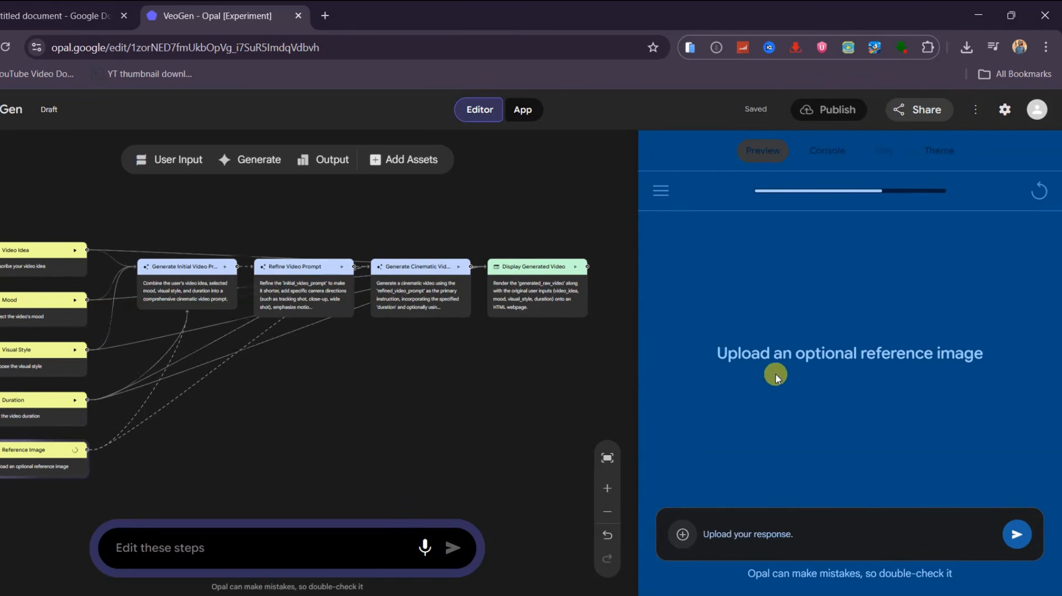
{"action": "left_click", "coordinate": [1022, 536]}
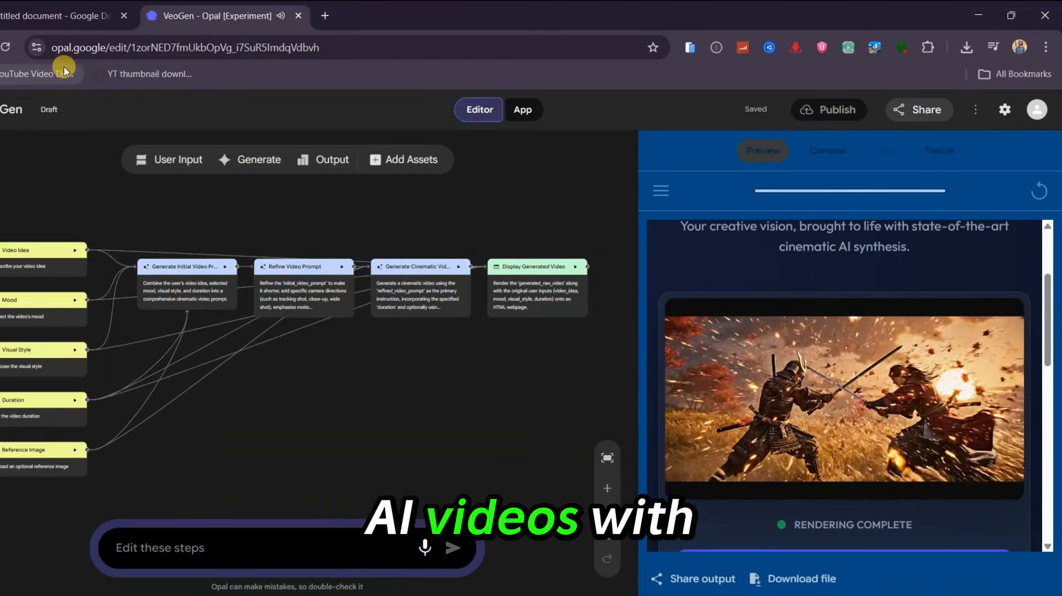
- Switch VeoGen from the editor to its app view and review the samurai video with its idea, mood, visual style and duration
{"action": "scroll", "coordinate": [45, 148], "scroll_direction": "up", "scroll_amount": 8}
{"action": "scroll", "coordinate": [369, 295], "scroll_direction": "down", "scroll_amount": 8}
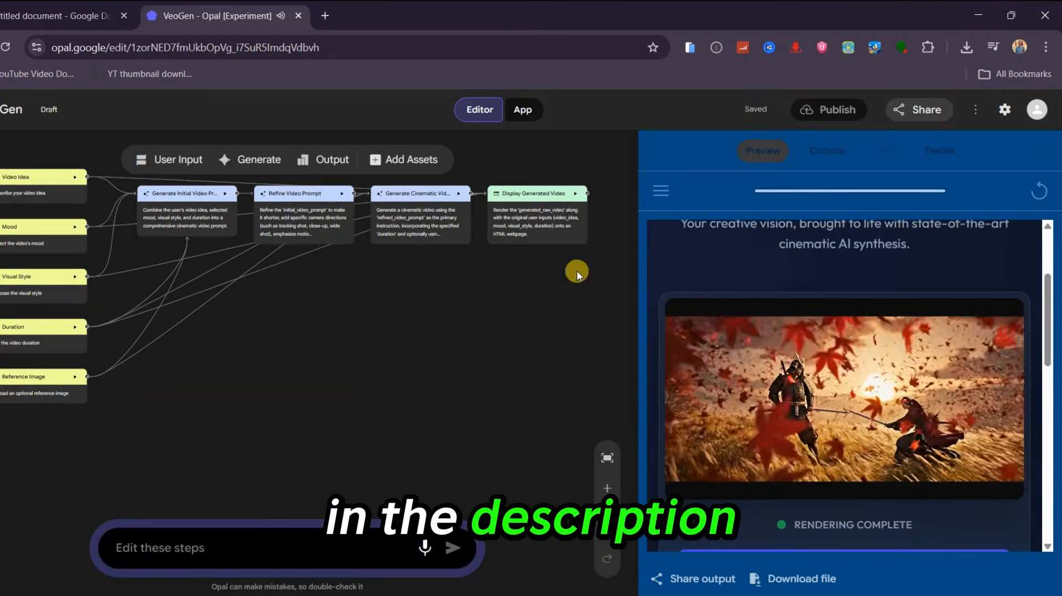
{"action": "left_click", "coordinate": [523, 109]}
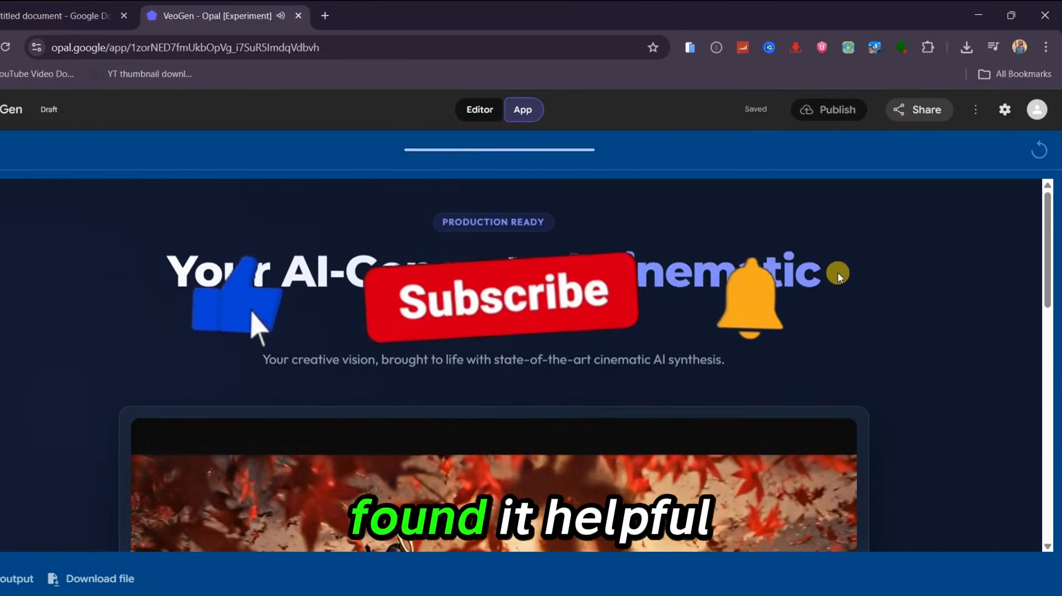
{"action": "scroll", "coordinate": [87, 280], "scroll_direction": "down", "scroll_amount": 5}
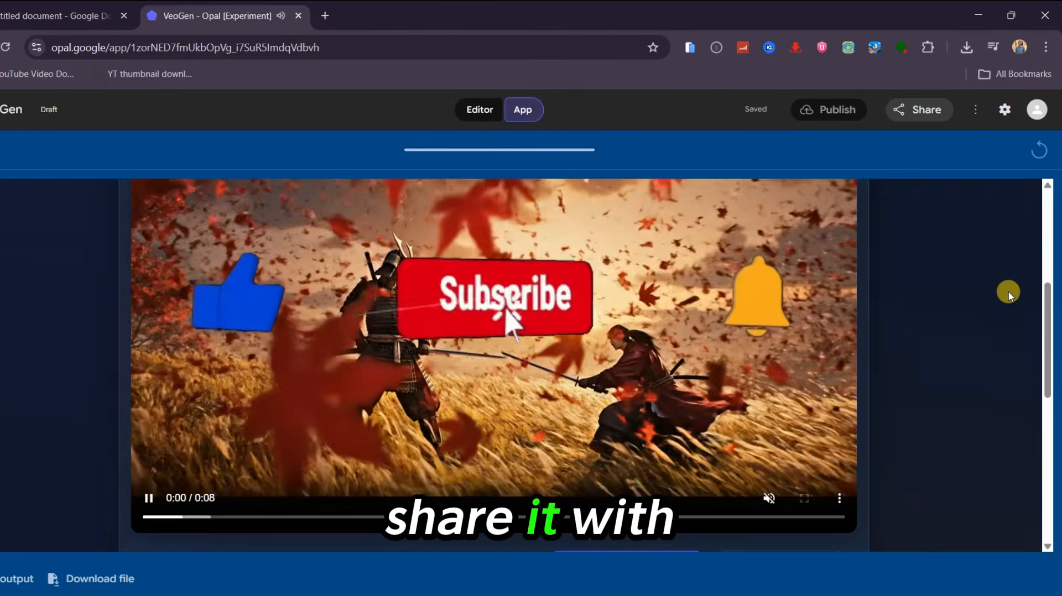
{"action": "scroll", "coordinate": [1007, 294], "scroll_direction": "down", "scroll_amount": 6}
{"action": "scroll", "coordinate": [204, 334], "scroll_direction": "down", "scroll_amount": 2}
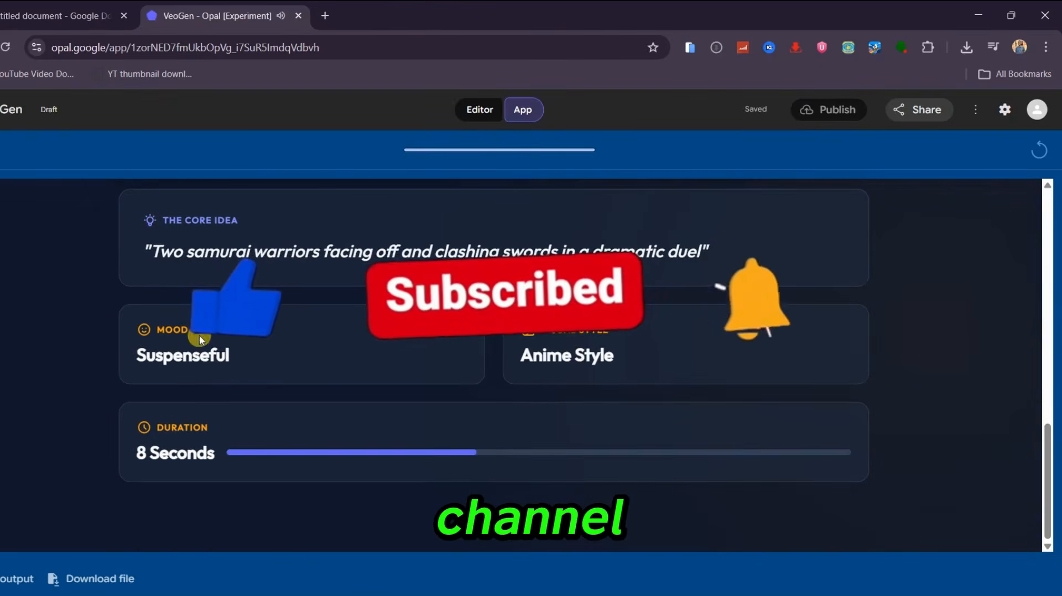